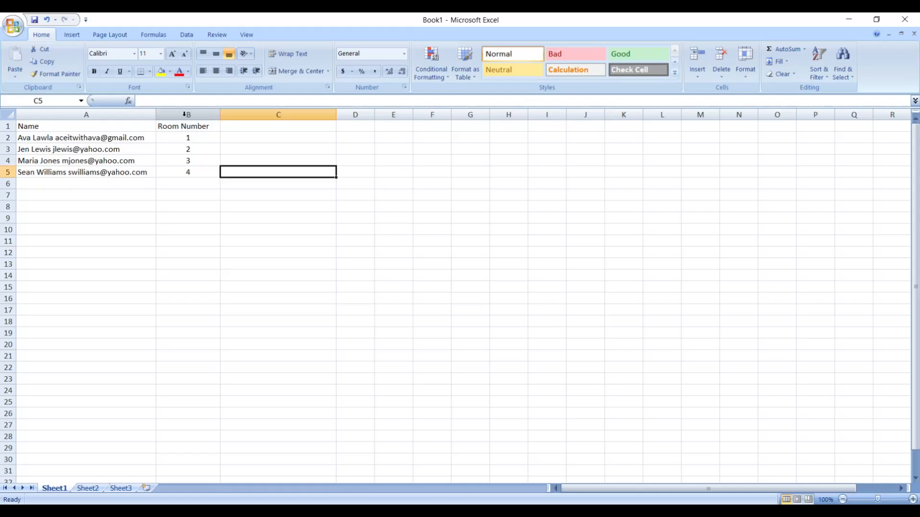
- Insert two blank columns between the Name and Room Number columns
right_click(185, 115)
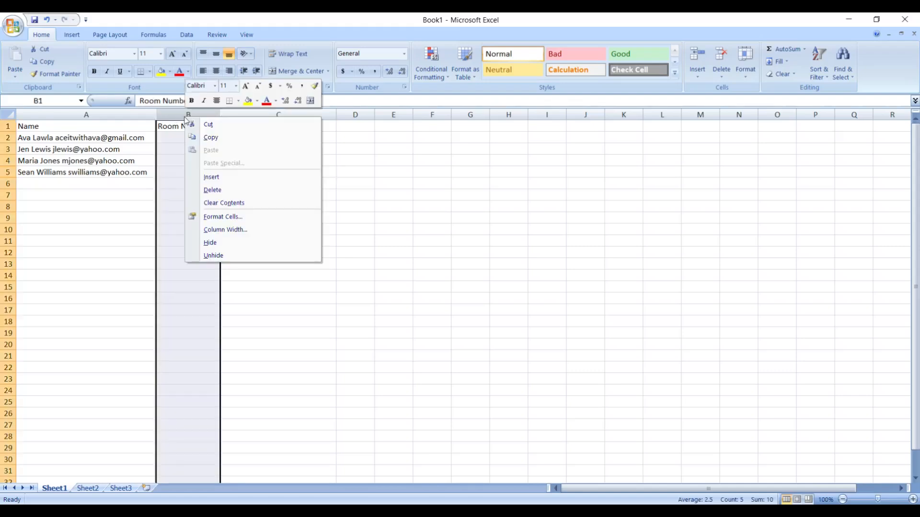
left_click(213, 178)
right_click(214, 115)
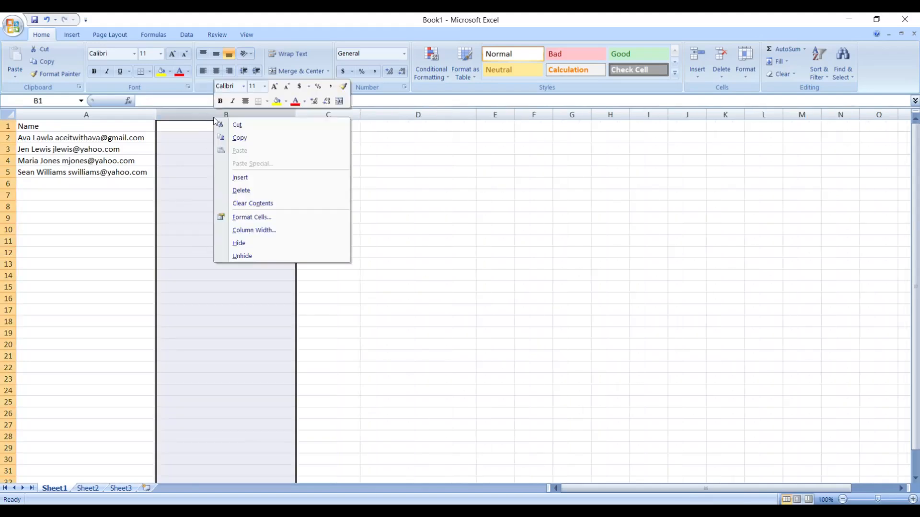
left_click(237, 178)
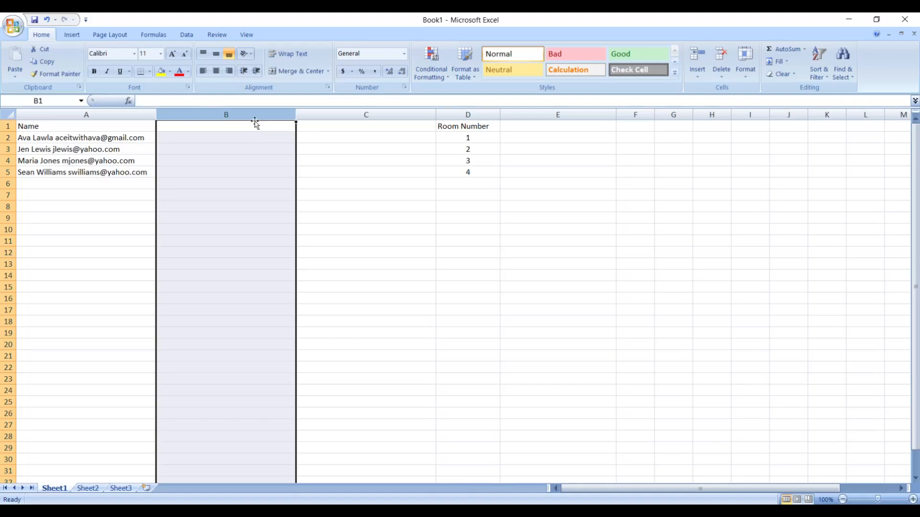
- Move the email address out of cell A2 into cell C2
left_click(72, 138)
double_click(72, 138)
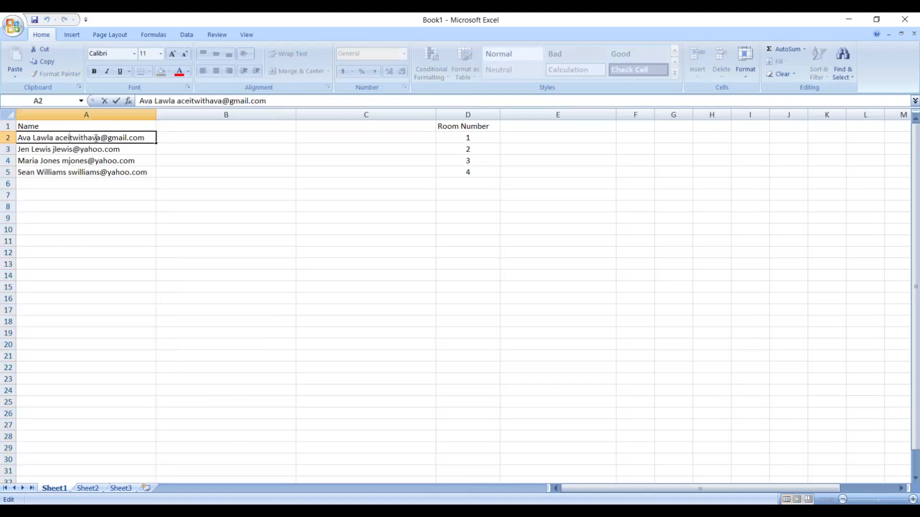
left_click_drag(56, 138, 143, 138)
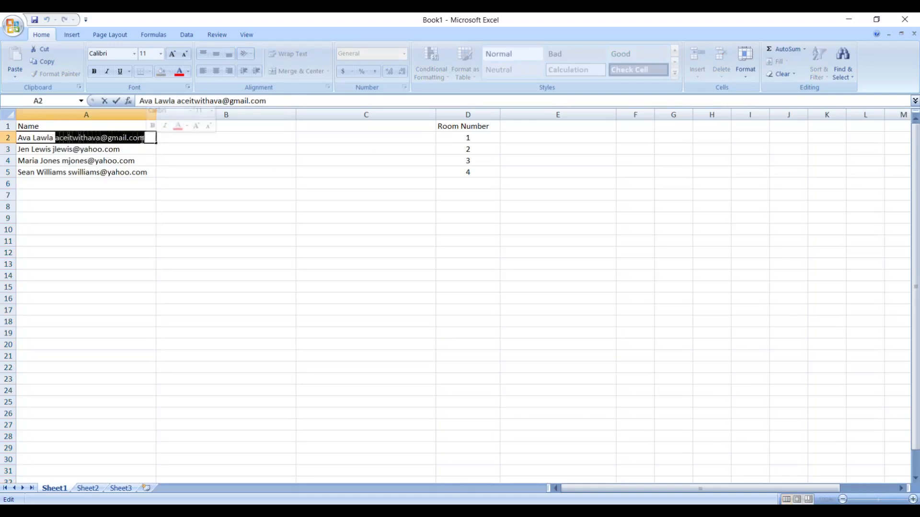
right_click(144, 138)
left_click(158, 144)
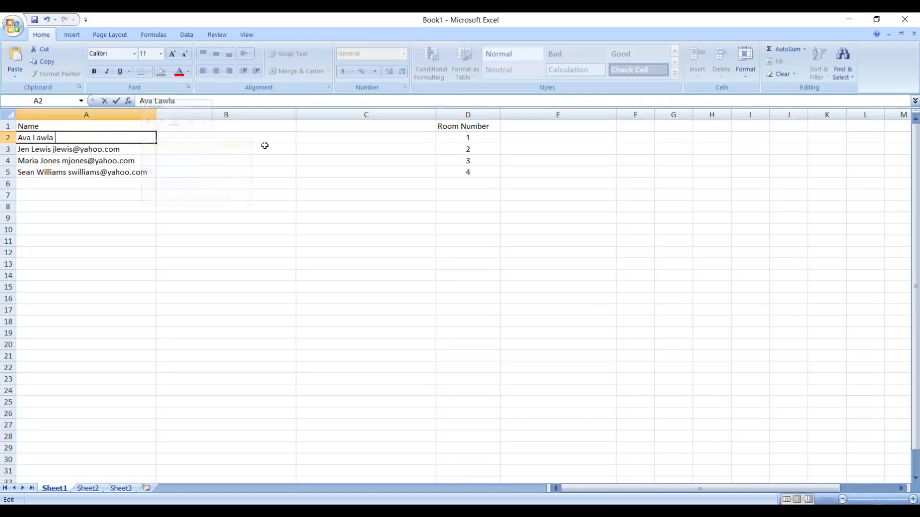
right_click(326, 142)
left_click(348, 172)
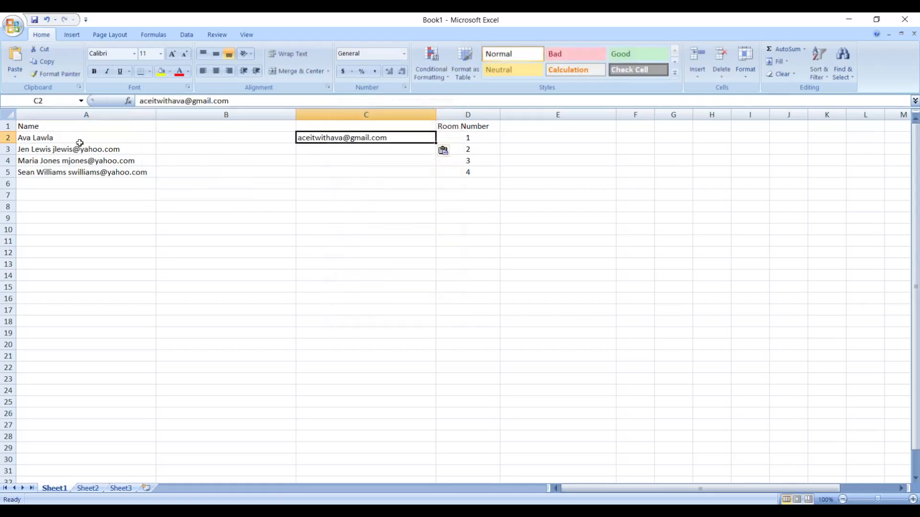
- Move the last name out of cell A2 into cell B2
left_click(43, 139)
double_click(43, 138)
left_click_drag(33, 138, 53, 138)
right_click(48, 137)
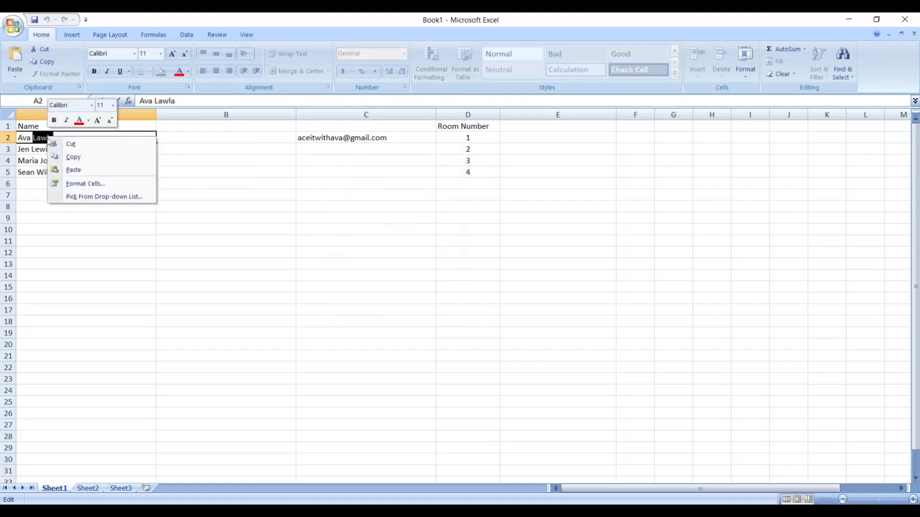
left_click(67, 145)
left_click(171, 139)
right_click(171, 138)
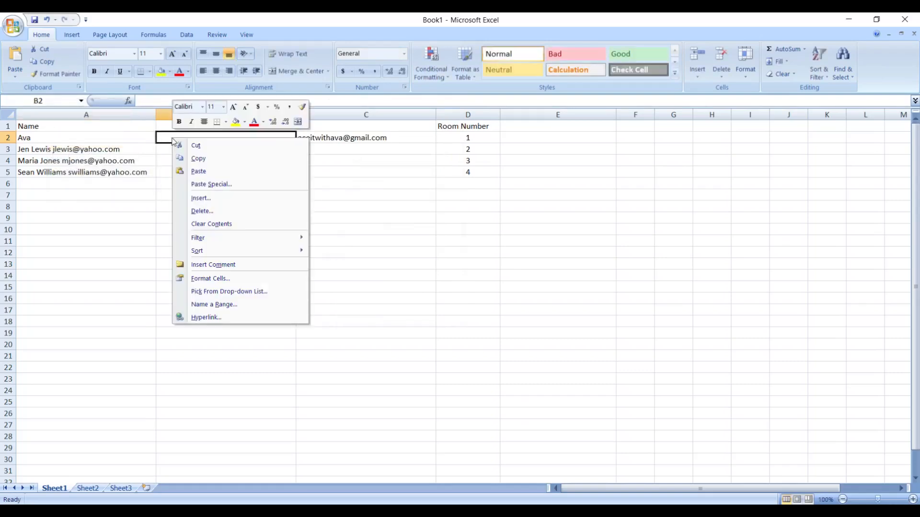
left_click(205, 171)
left_click(191, 127)
left_click(331, 131)
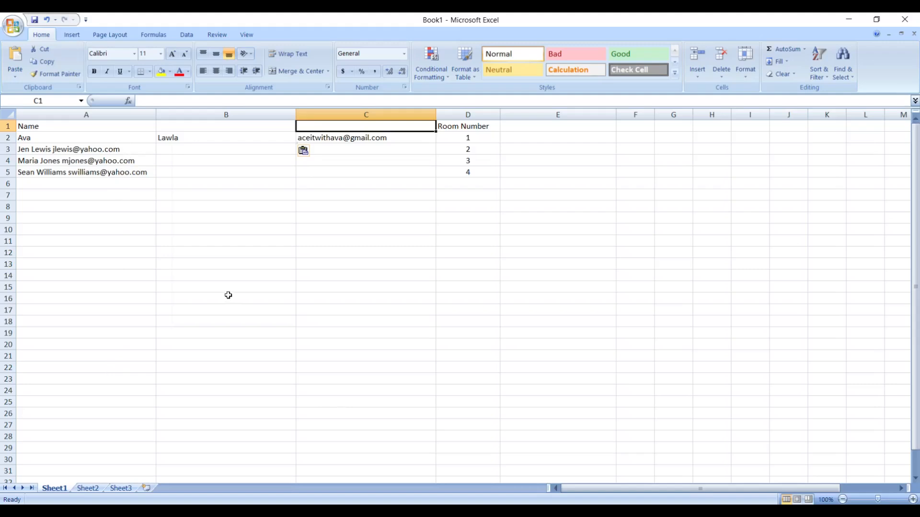
scroll(229, 294, "down", 18)
scroll(206, 410, "down", 15)
scroll(153, 388, "up", 12)
scroll(144, 369, "up", 20)
- Undo the manual split of cell A2 and the insertion of the two blank columns
left_click(45, 21)
left_click(45, 21)
left_click(45, 21)
left_click(45, 21)
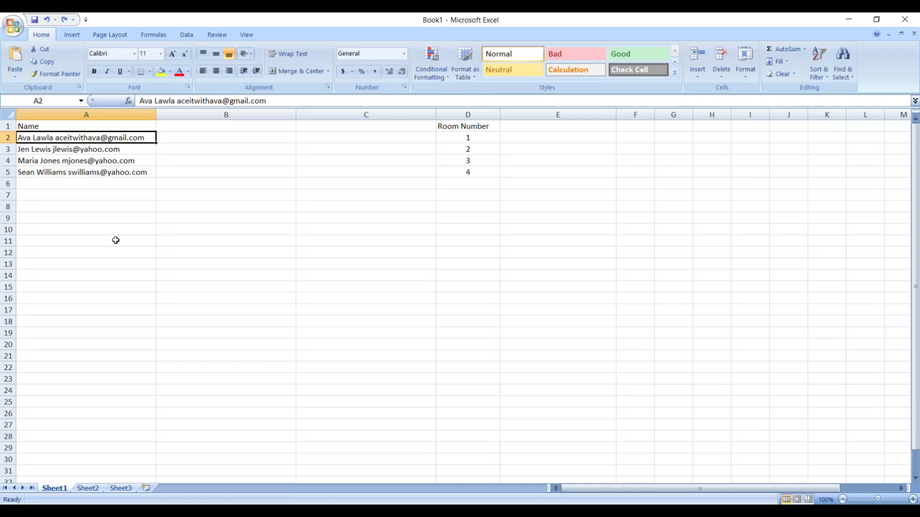
left_click(34, 21)
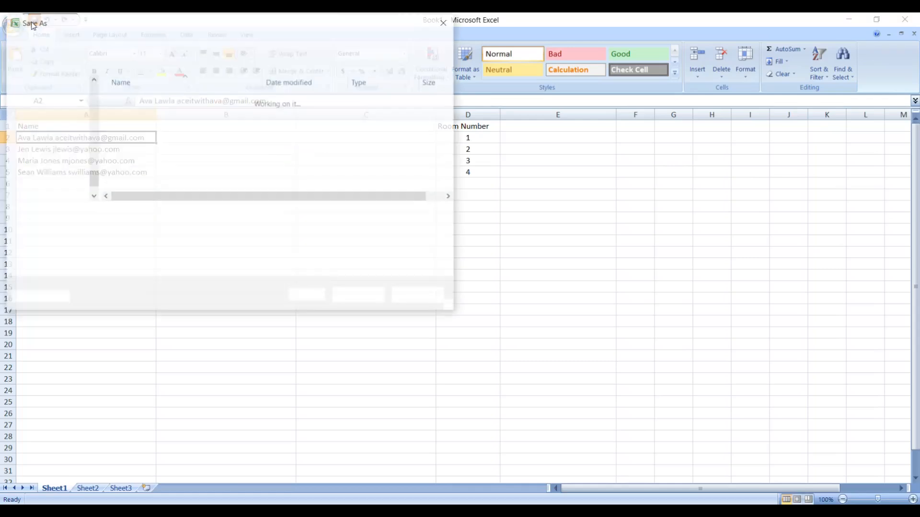
key("Return")
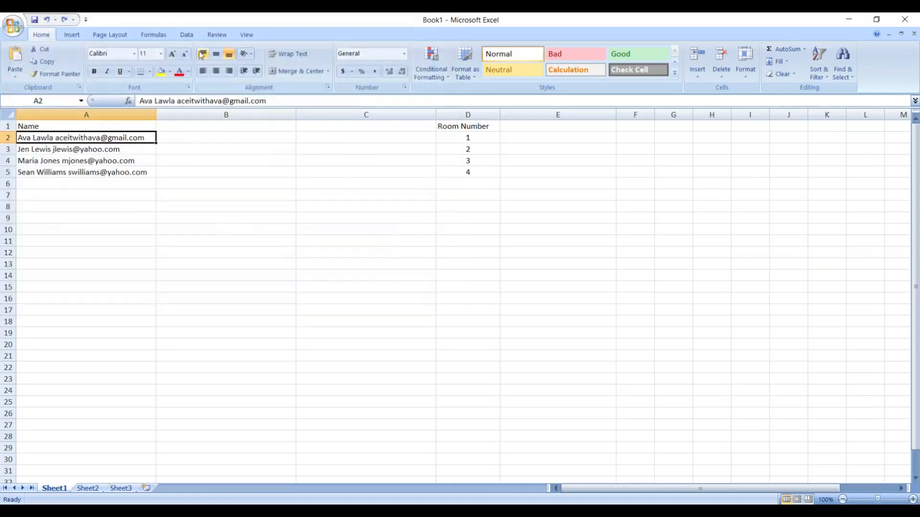
left_click(47, 21)
left_click(48, 21)
left_click(259, 232)
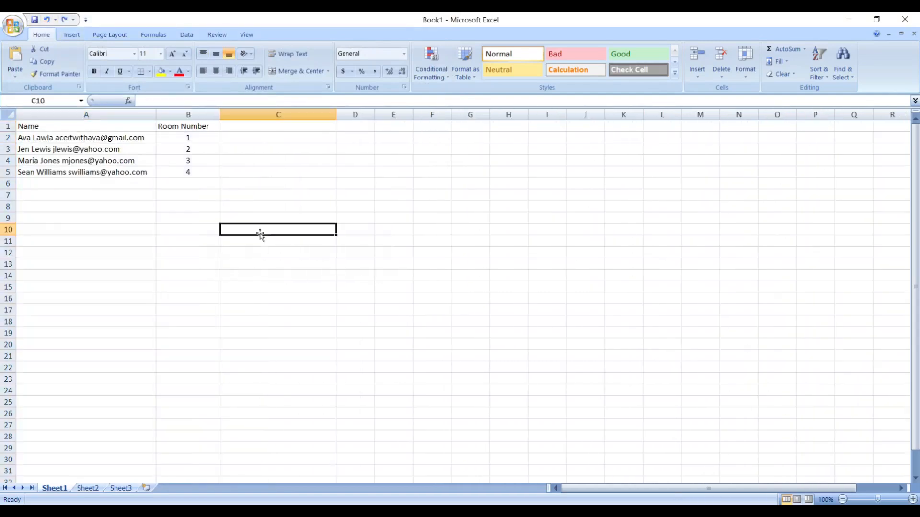
- Insert two blank columns between the Name column and the Room Number column
left_click_drag(85, 139, 85, 173)
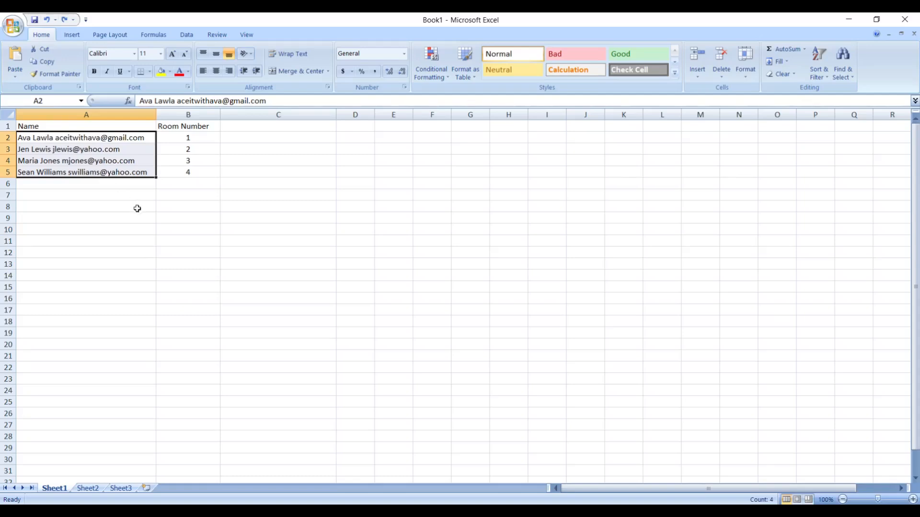
right_click(189, 114)
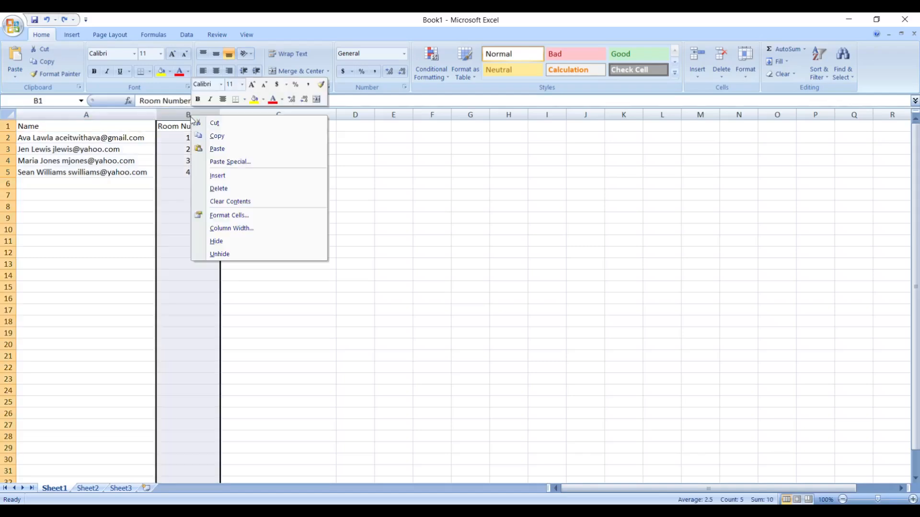
left_click(221, 176)
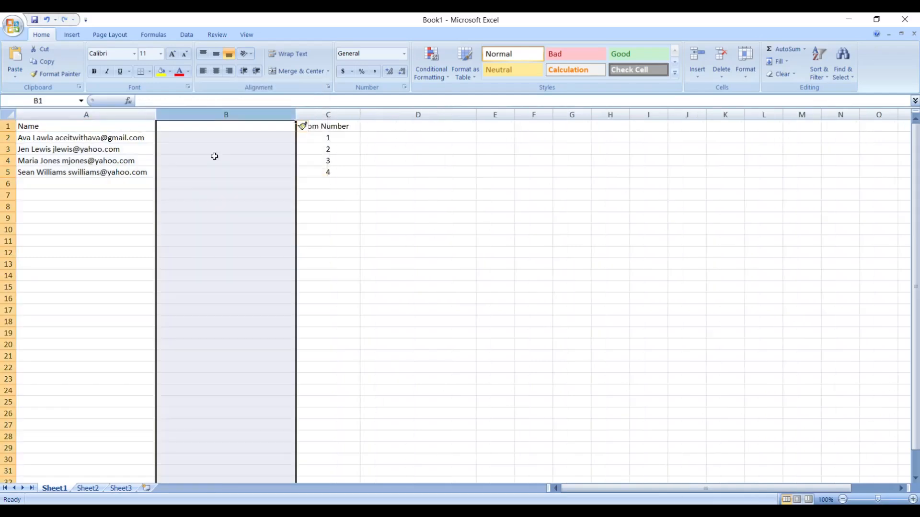
right_click(219, 116)
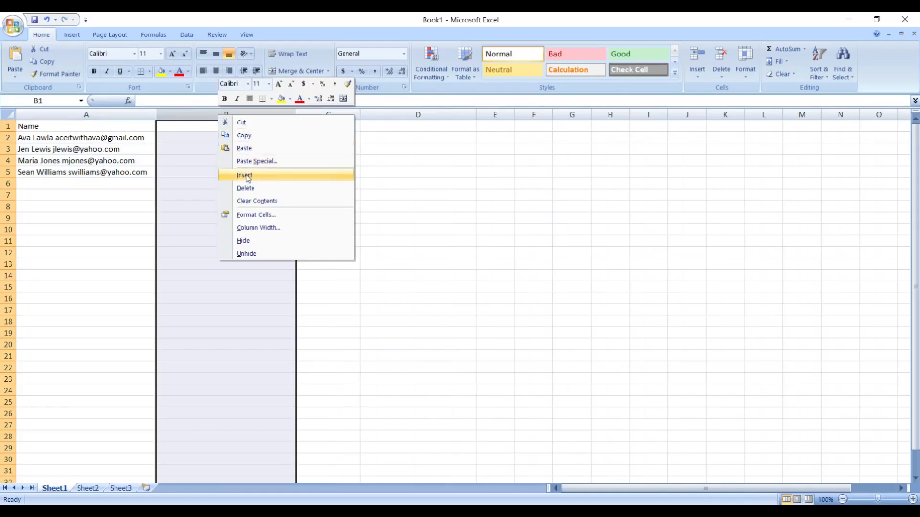
left_click(243, 174)
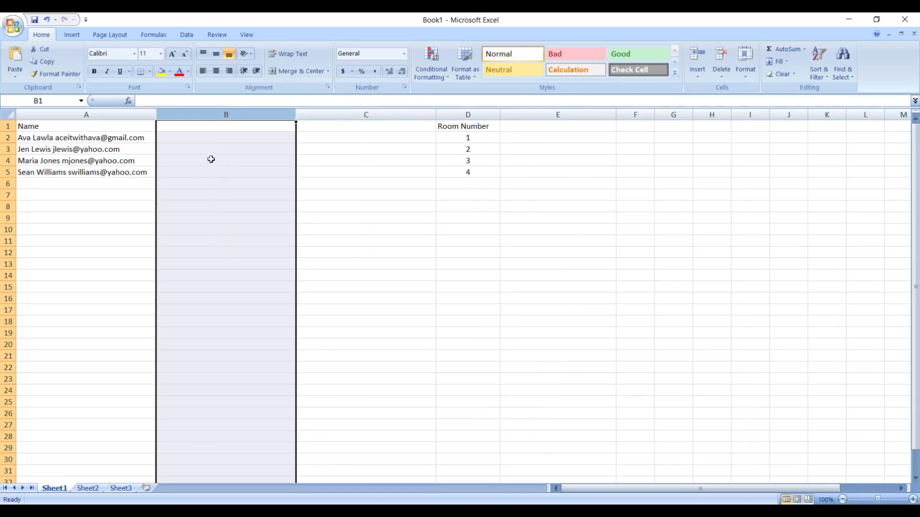
left_click(210, 159)
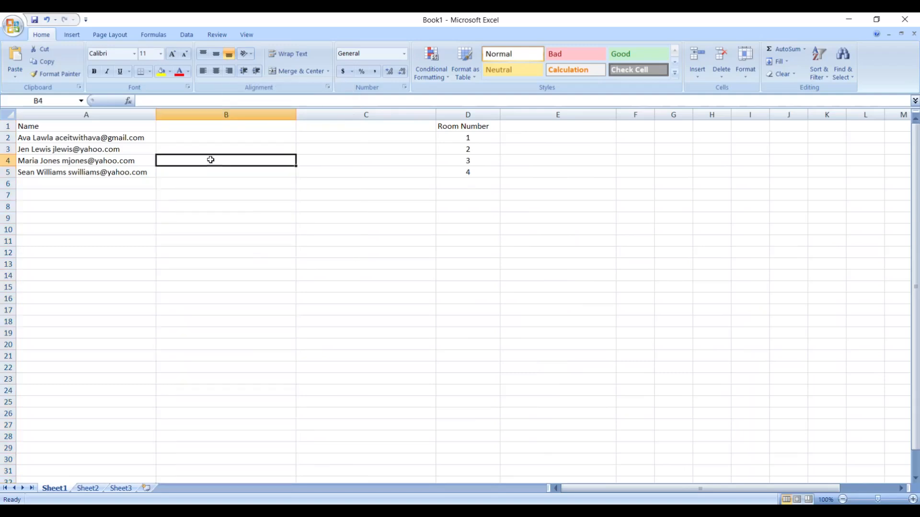
- Split A2:A5 with Text to Columns as Delimited data, using only the Space delimiter, General format and destination $A$2
left_click(126, 137)
left_click_drag(125, 136, 124, 171)
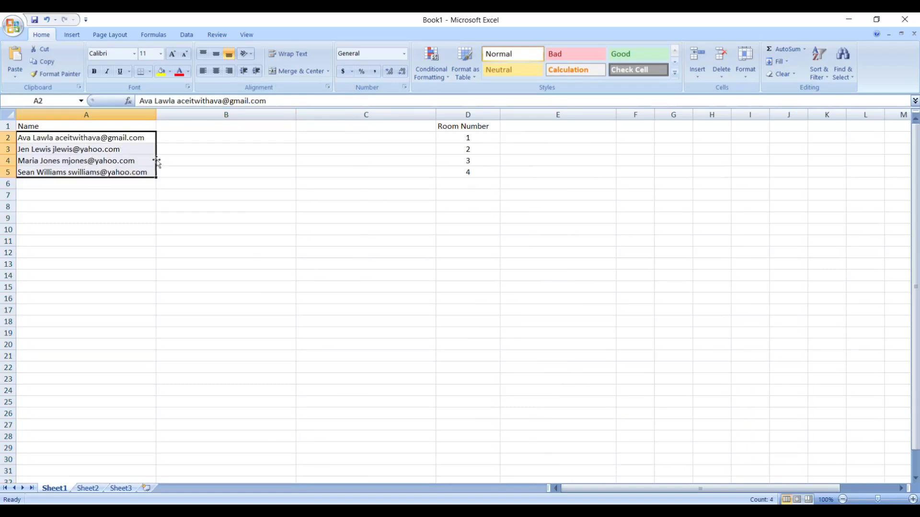
left_click(188, 35)
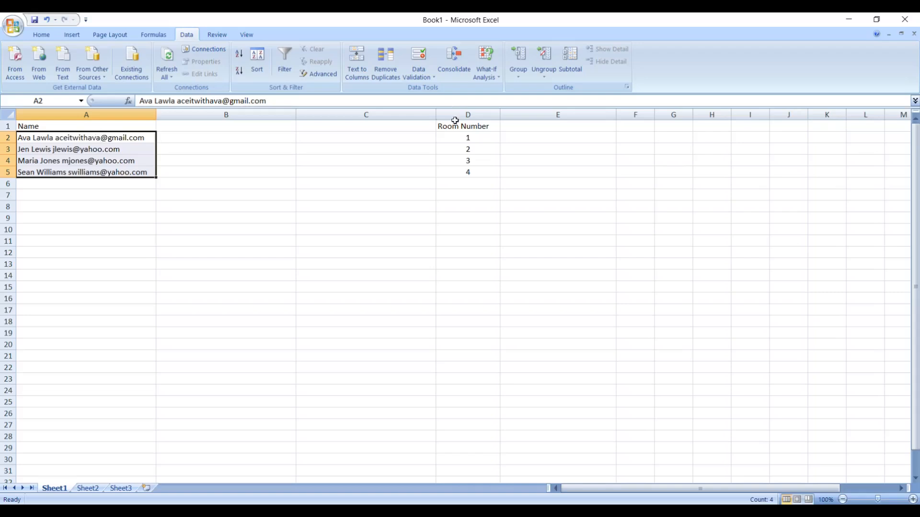
left_click(357, 63)
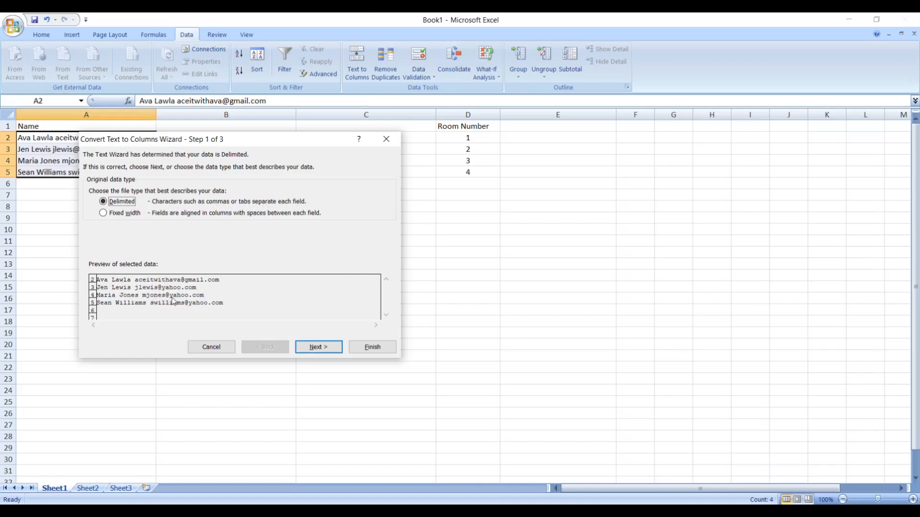
left_click(318, 350)
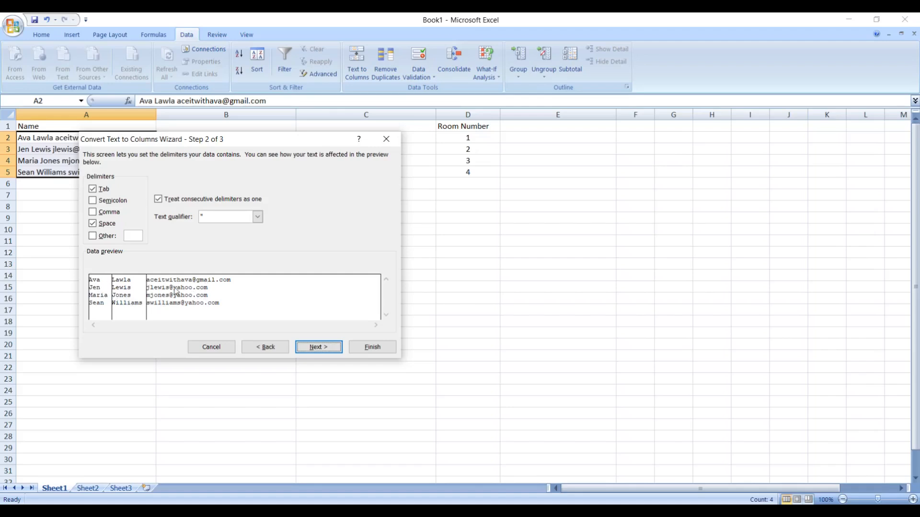
left_click(93, 190)
left_click(319, 347)
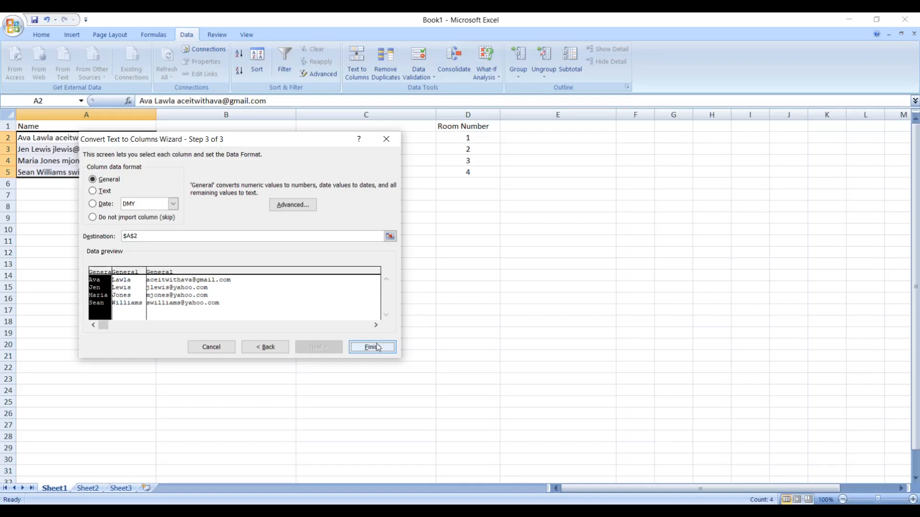
left_click_drag(341, 147, 424, 247)
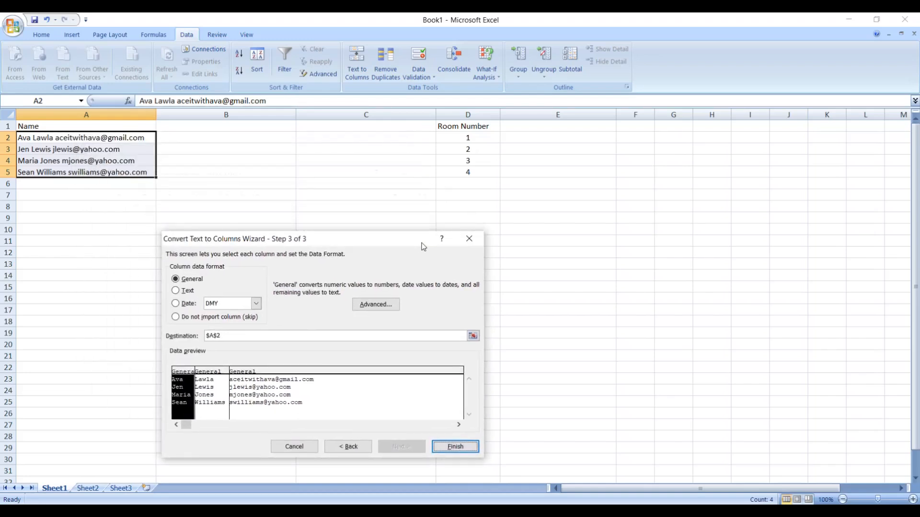
left_click(455, 447)
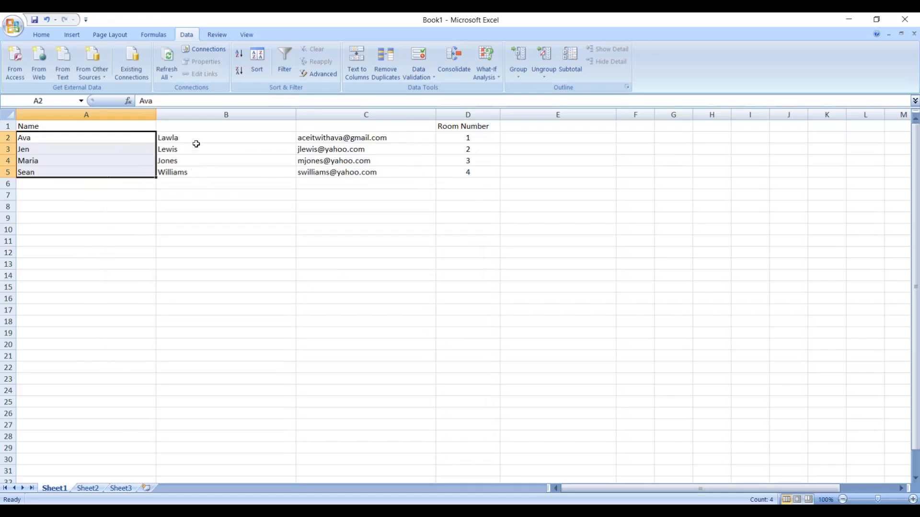
- Enter the header "Last Name" in cell B1
left_click(196, 140)
left_click_drag(203, 158, 226, 168)
left_click(350, 176)
left_click(254, 127)
type("L")
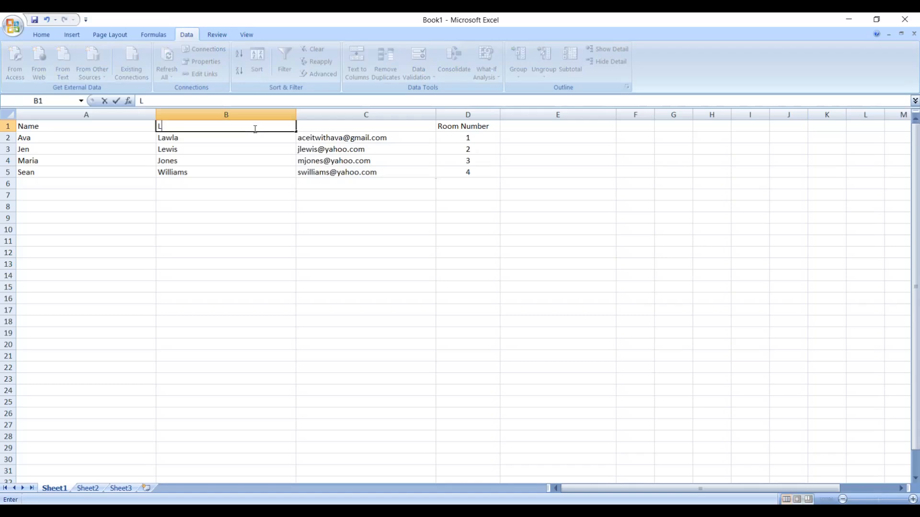
type("ast Name")
- Change the A1 header to "First Name" and enter the header "Email Address" in C1
left_click(69, 128)
double_click(70, 128)
type("First")
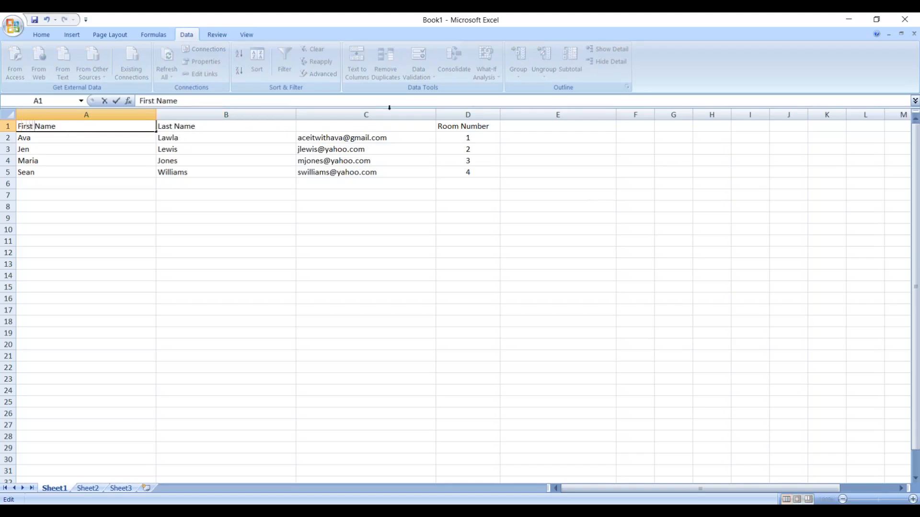
left_click(367, 125)
type("Email Address")
left_click_drag(374, 337, 376, 326)
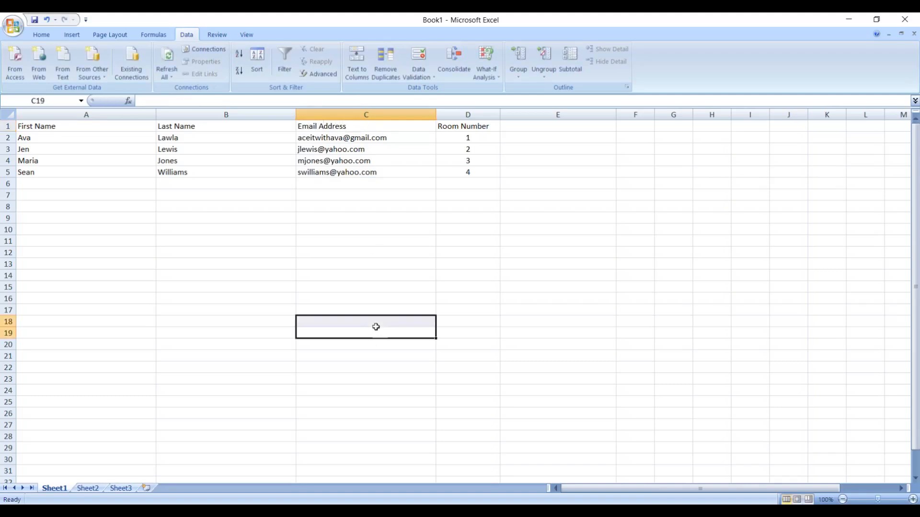